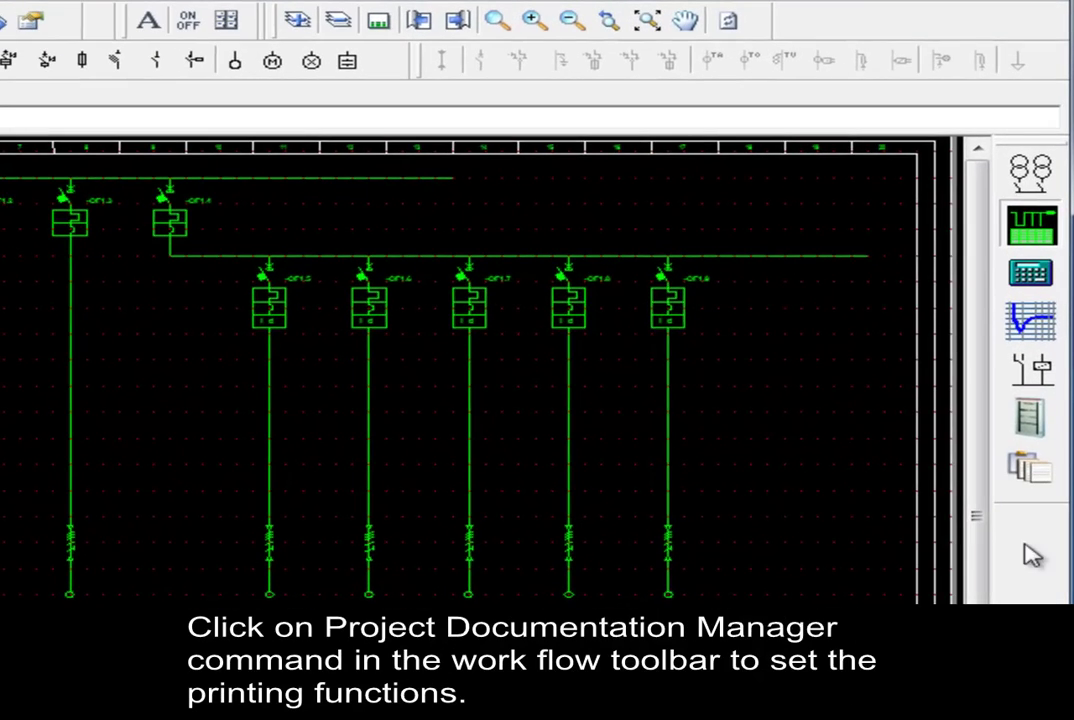
Open the project documentation manager showing single-line diagram pages 1/2 and 2/2.
left_click(1030, 472)
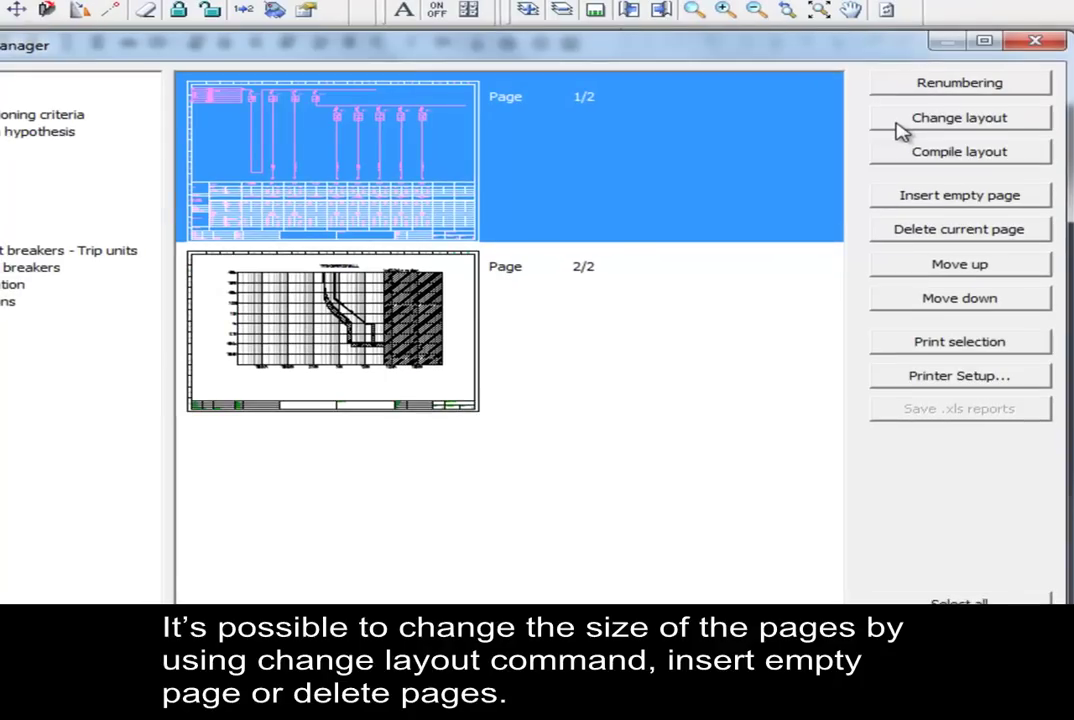
left_click(896, 122)
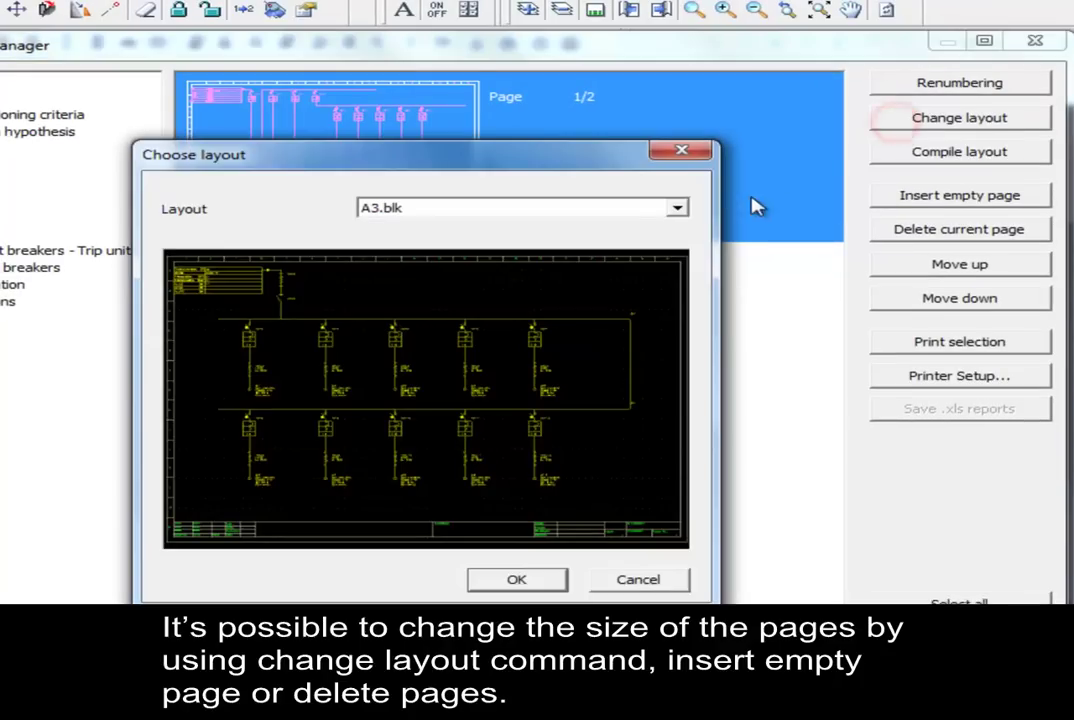
left_click(676, 208)
left_click(640, 256)
left_click(678, 207)
left_click(645, 268)
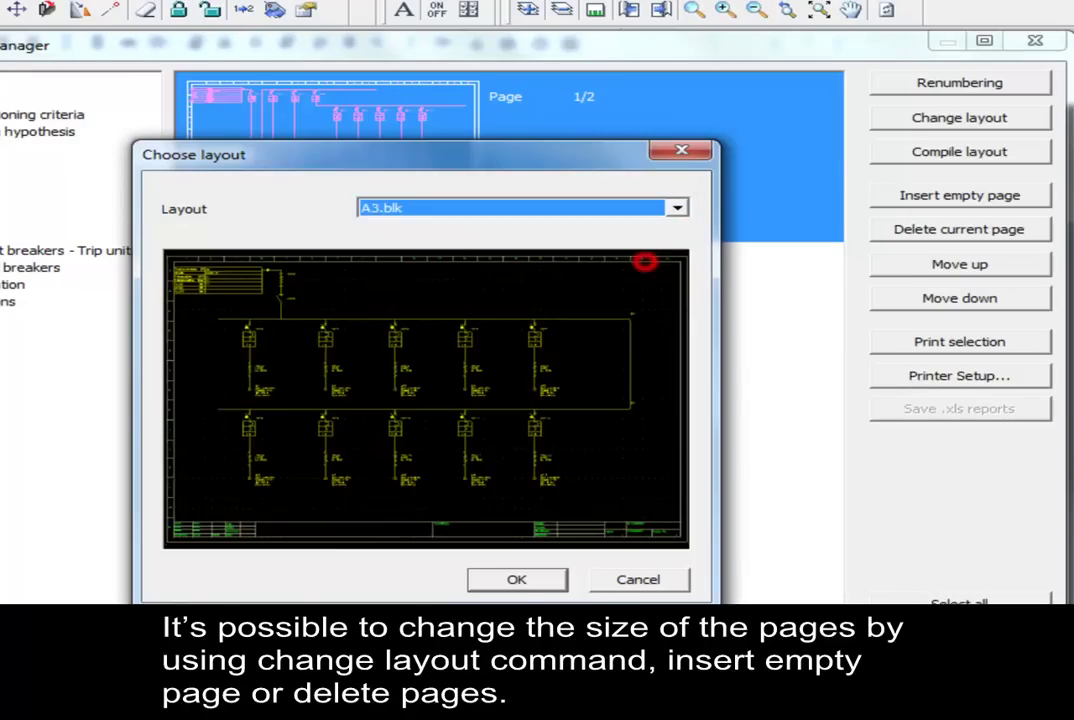
left_click(508, 578)
left_click(440, 350)
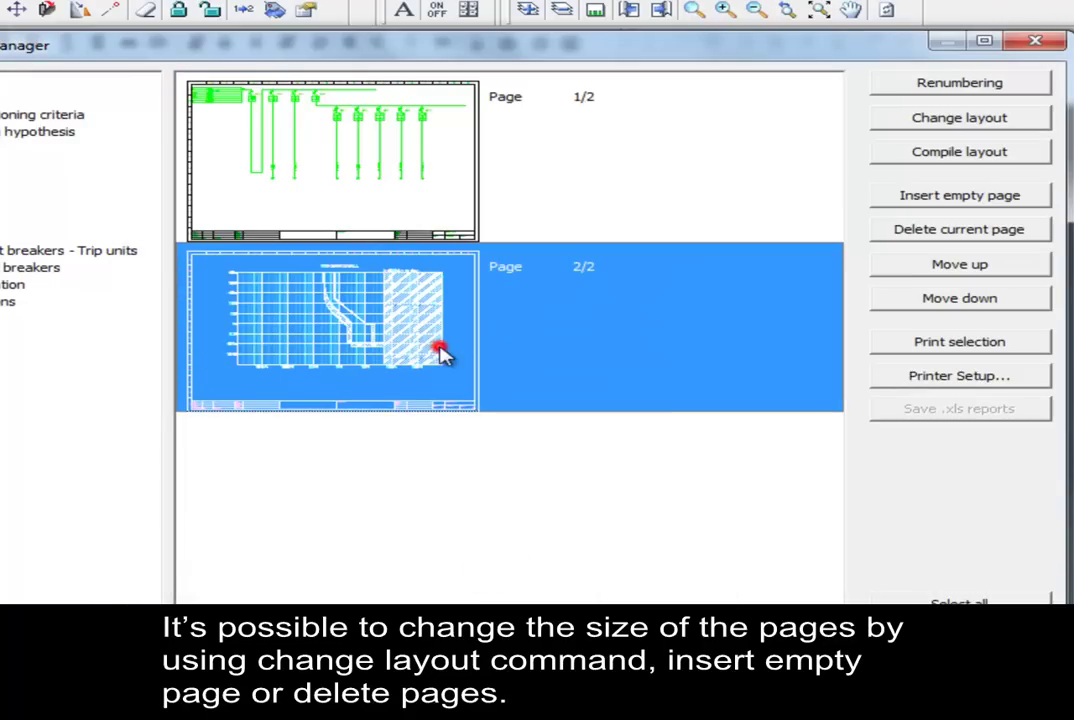
left_click(915, 198)
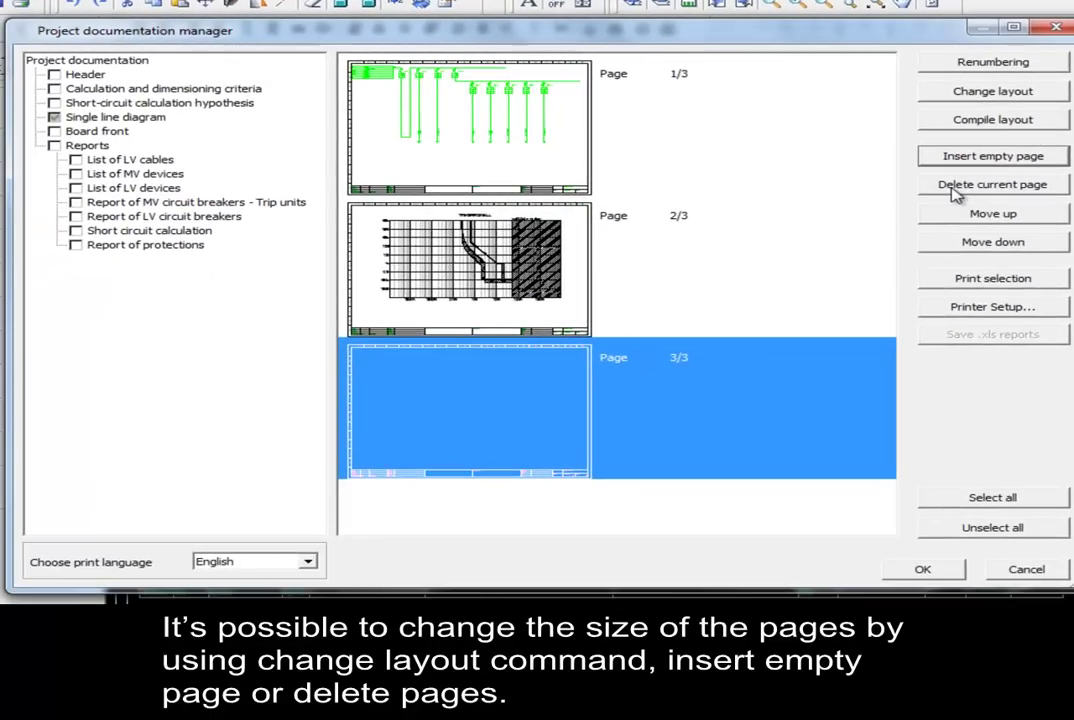
left_click(915, 230)
left_click(306, 418)
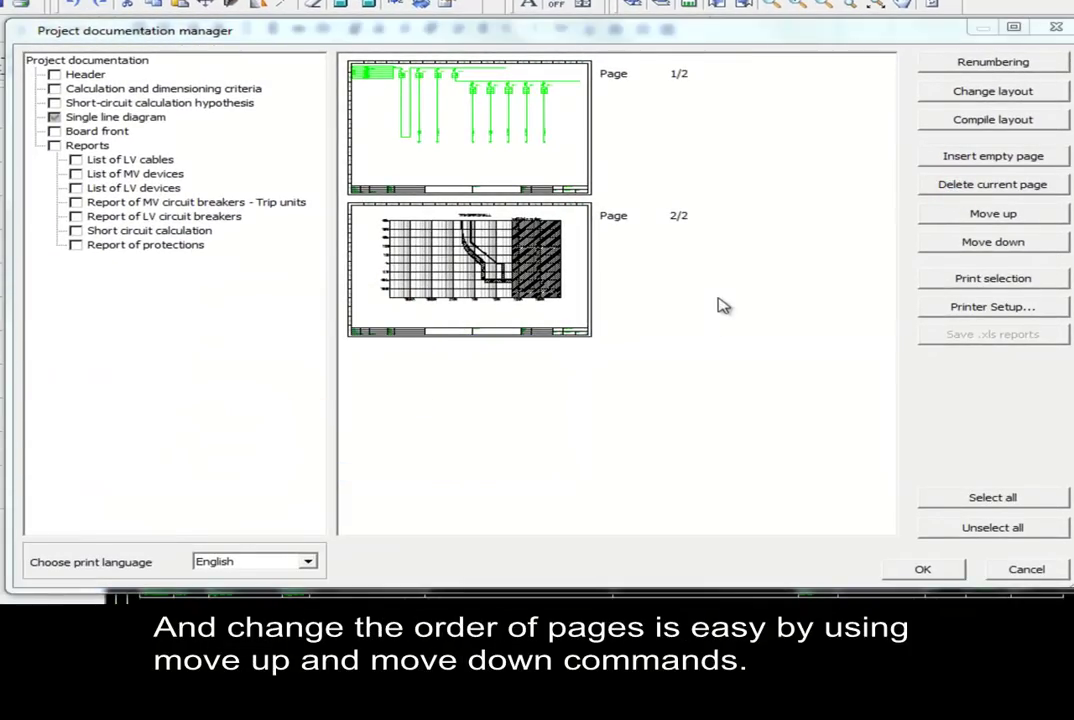
left_click(576, 169)
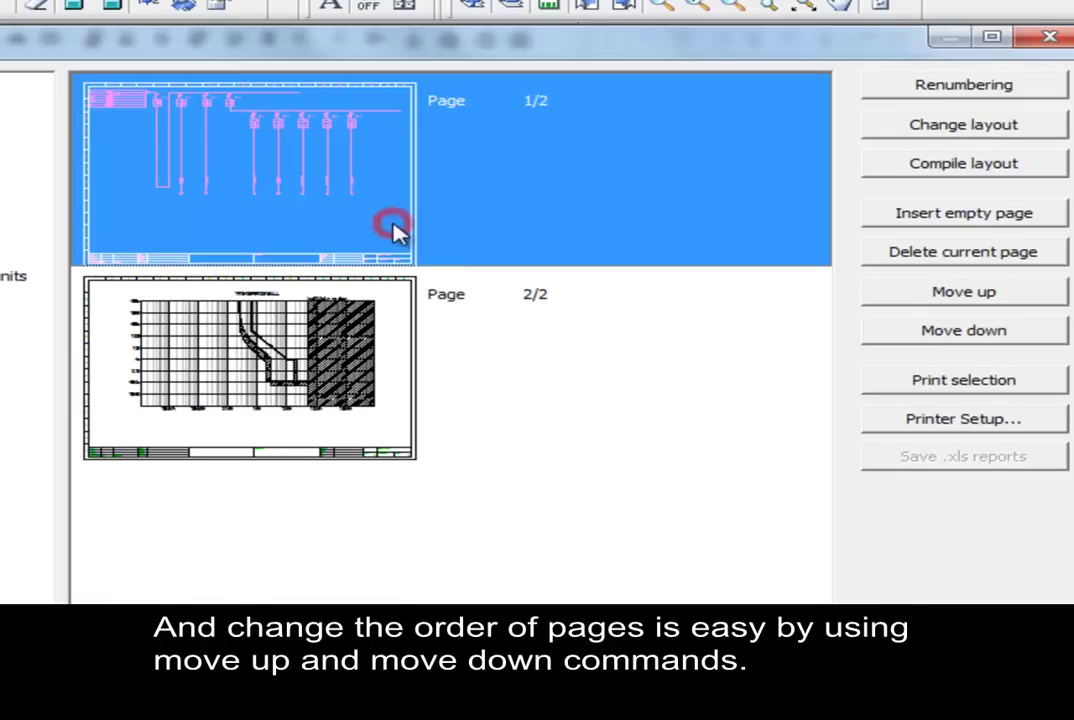
left_click(906, 333)
left_click(906, 300)
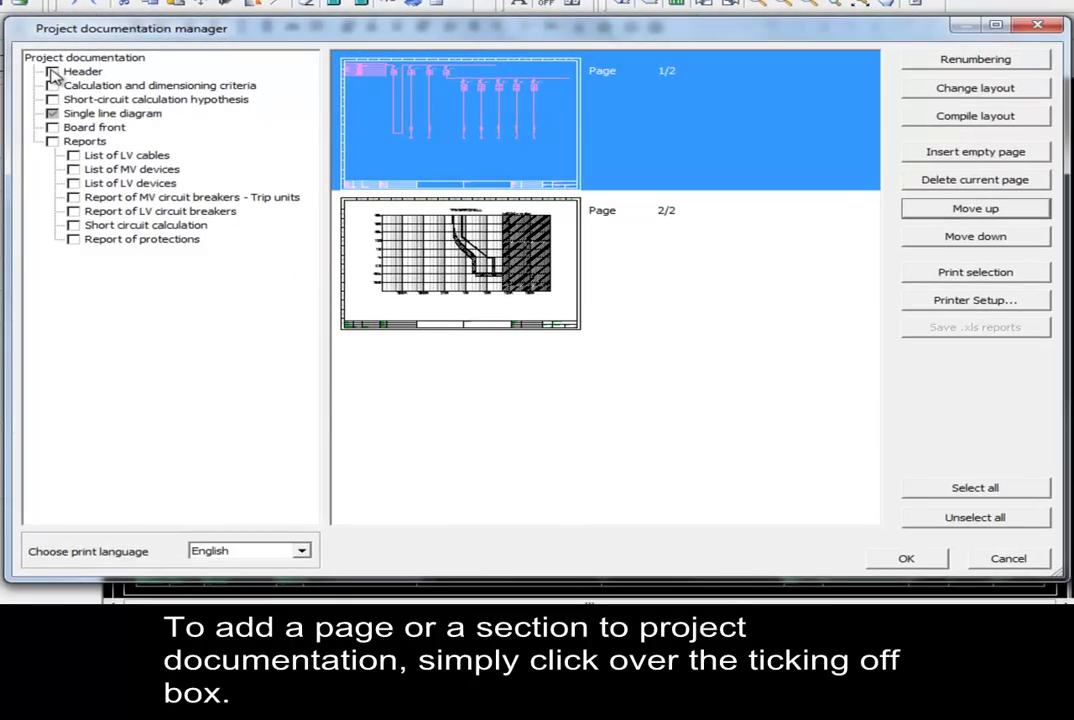
Include the Header, Calculation criteria and Short-circuit hypothesis sections in the documentation.
left_click(52, 72)
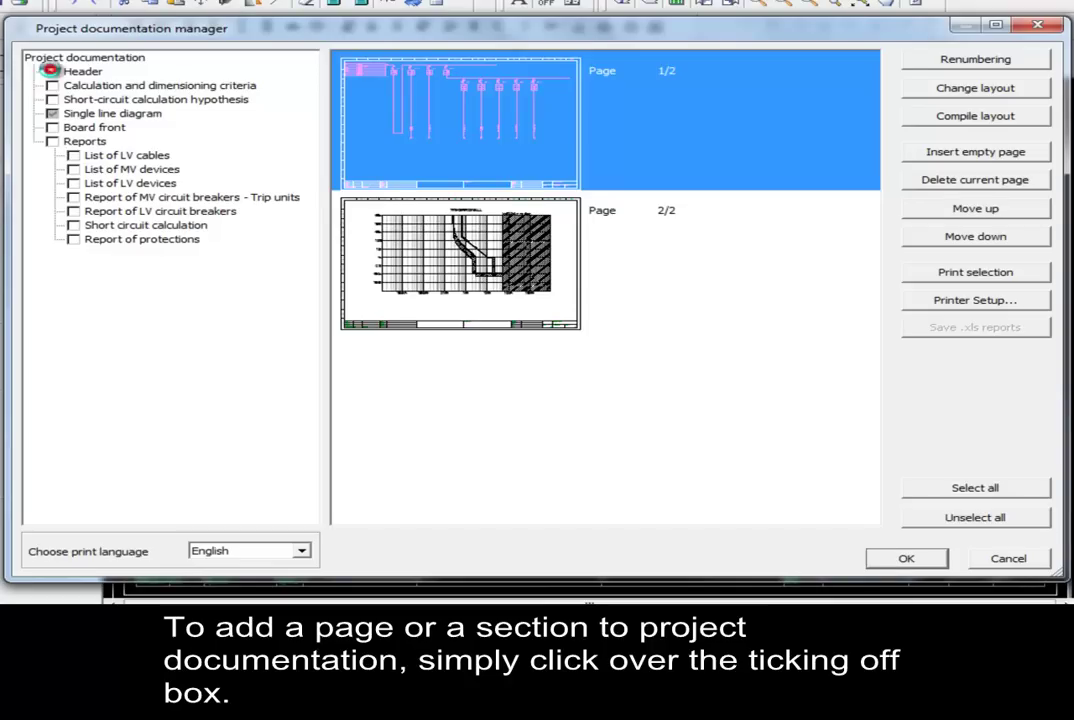
left_click(52, 86)
left_click(50, 100)
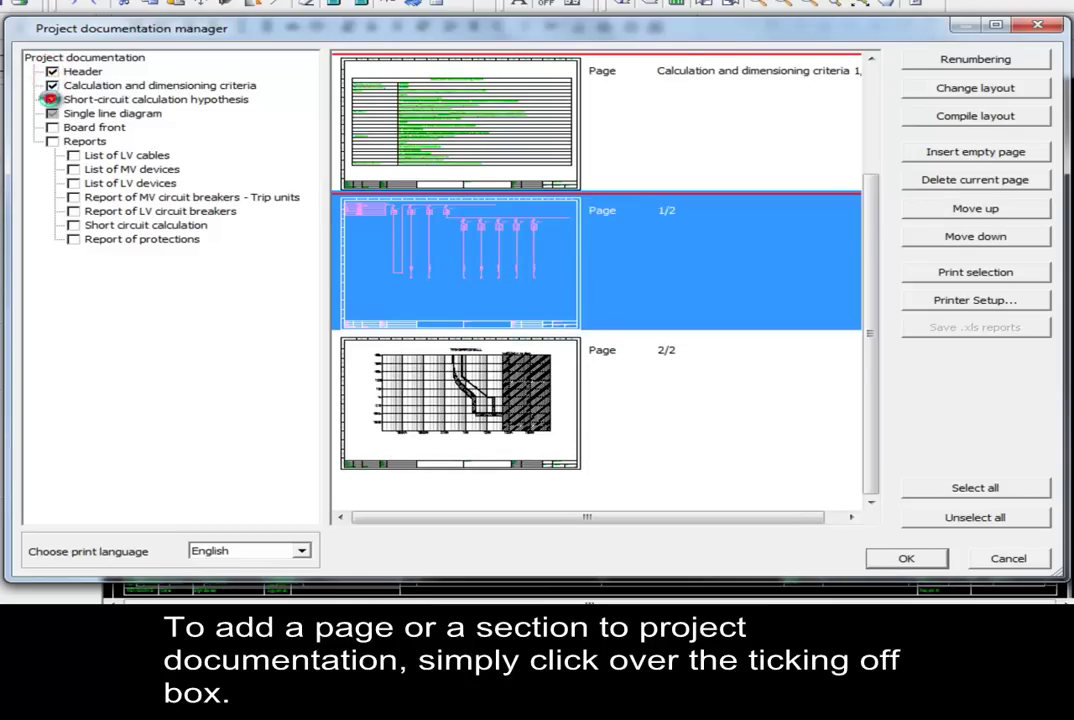
Add the LV cables, LV devices, LV circuit breakers, short-circuit calculation and protections reports.
left_click(73, 156)
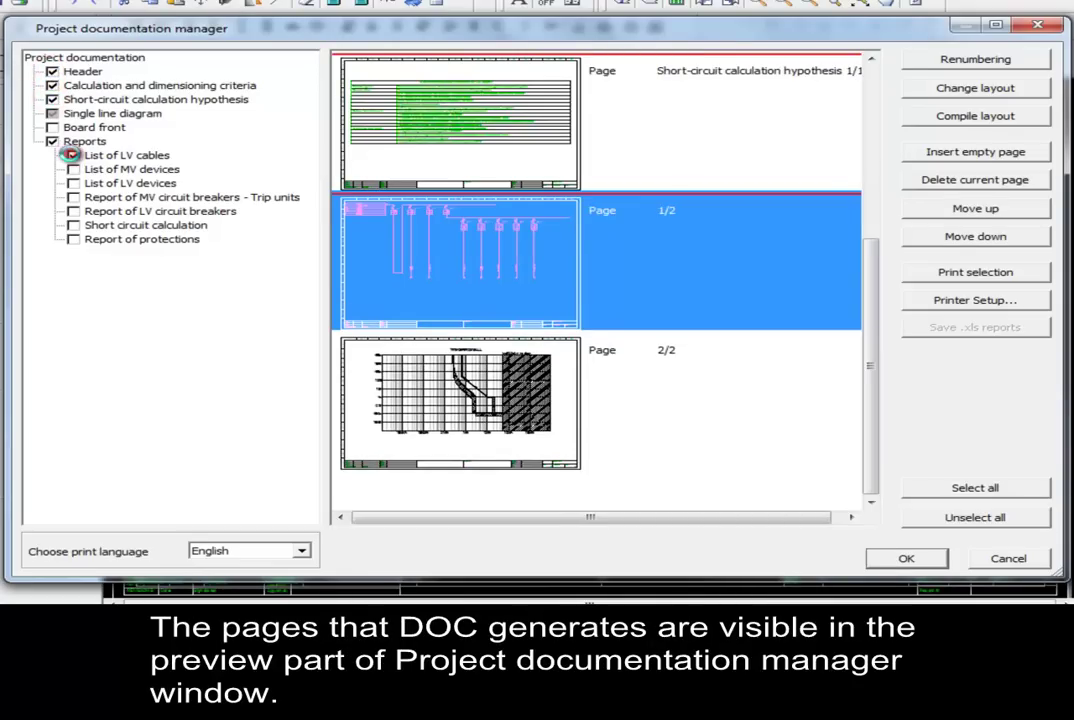
left_click(73, 183)
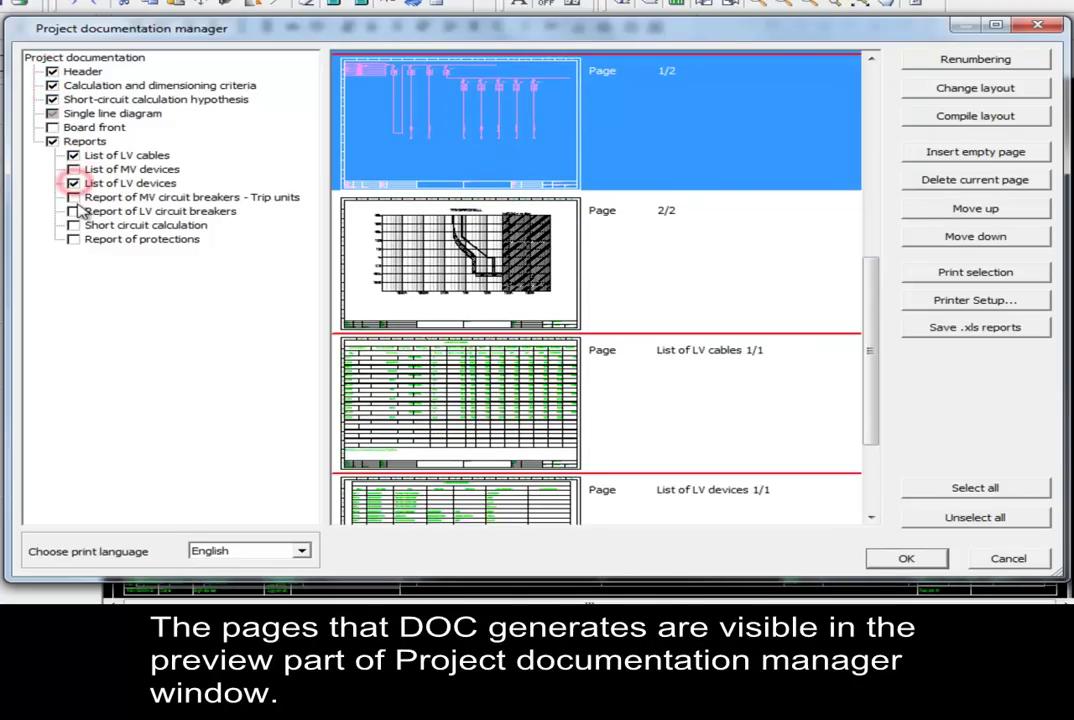
left_click(73, 211)
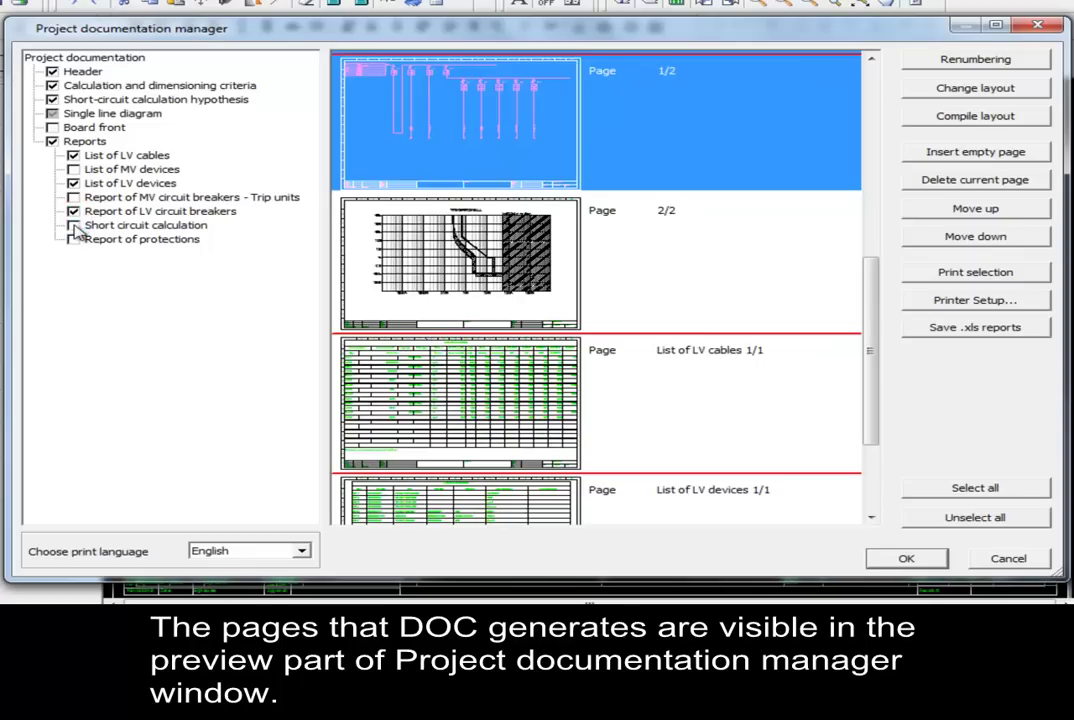
left_click(73, 225)
left_click(73, 239)
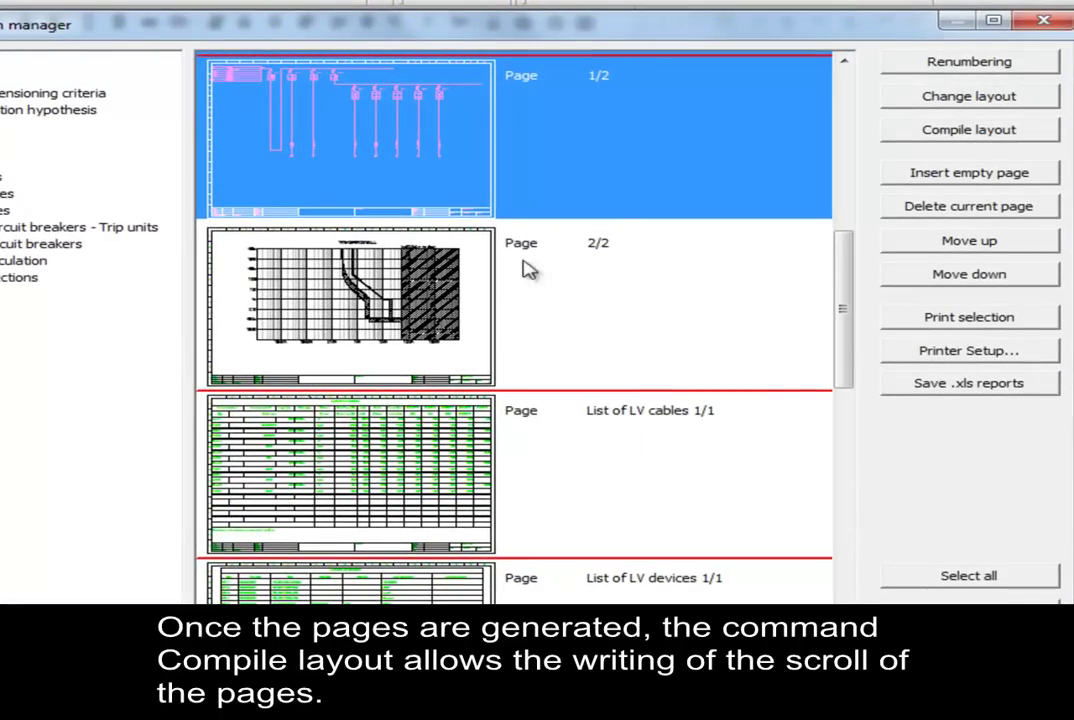
Edit the Customer field in page 1's field values and confirm.
left_click(915, 133)
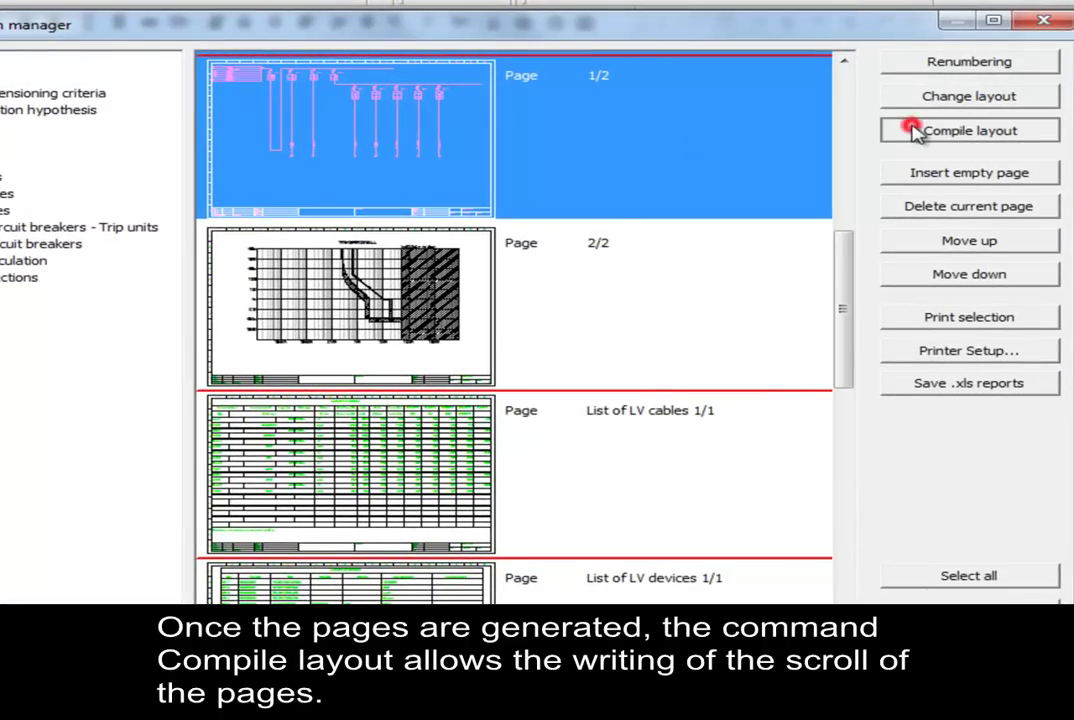
left_click(390, 196)
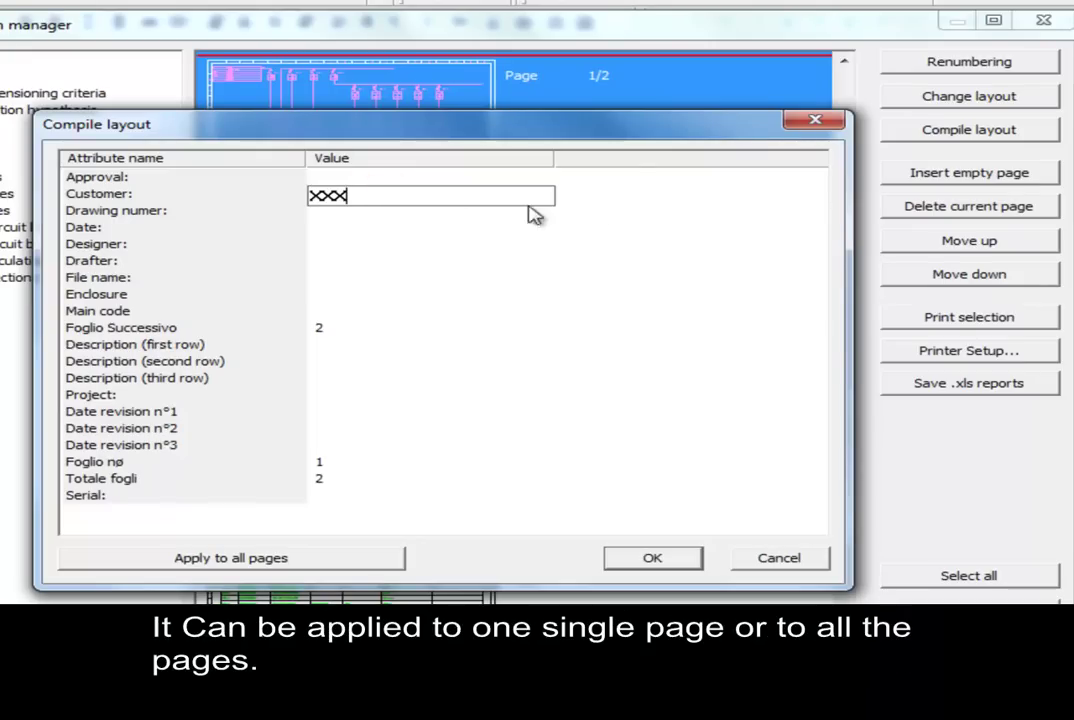
left_click(660, 562)
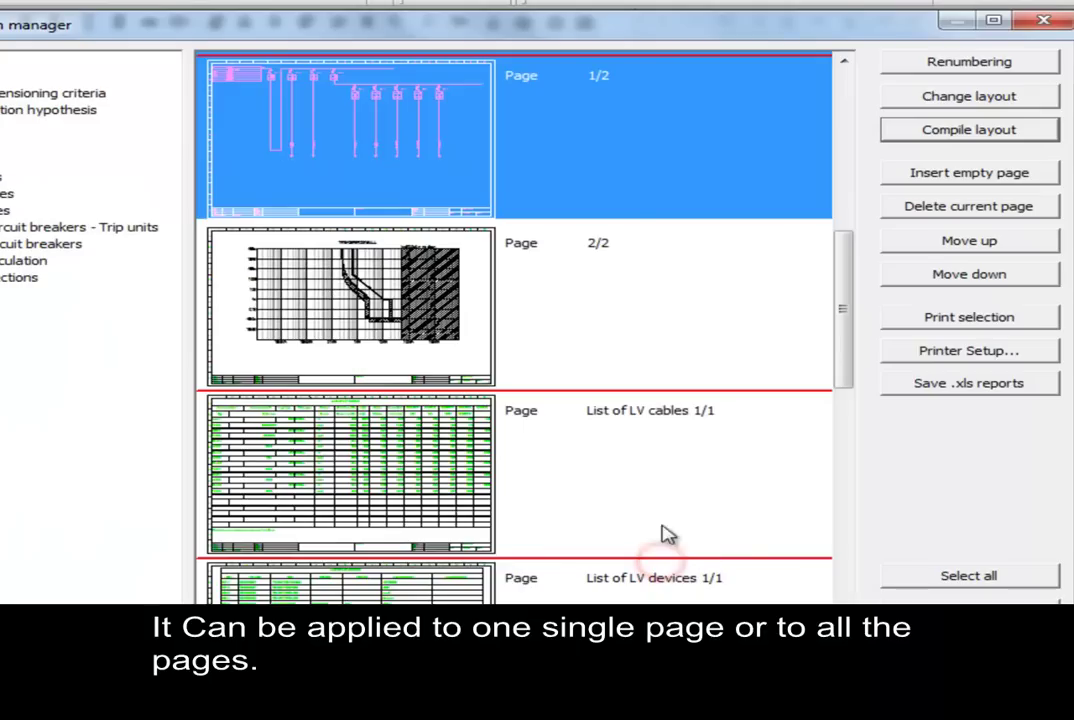
Set Customer to XX for all selected pages, then deselect every page.
left_click(927, 575)
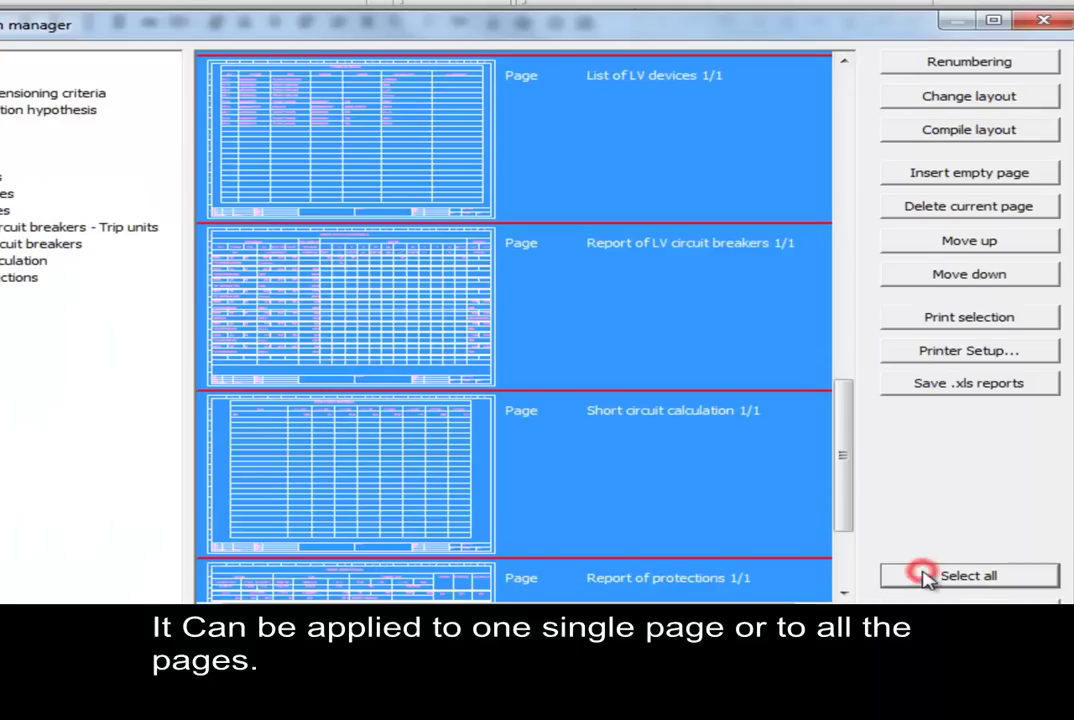
left_click(922, 130)
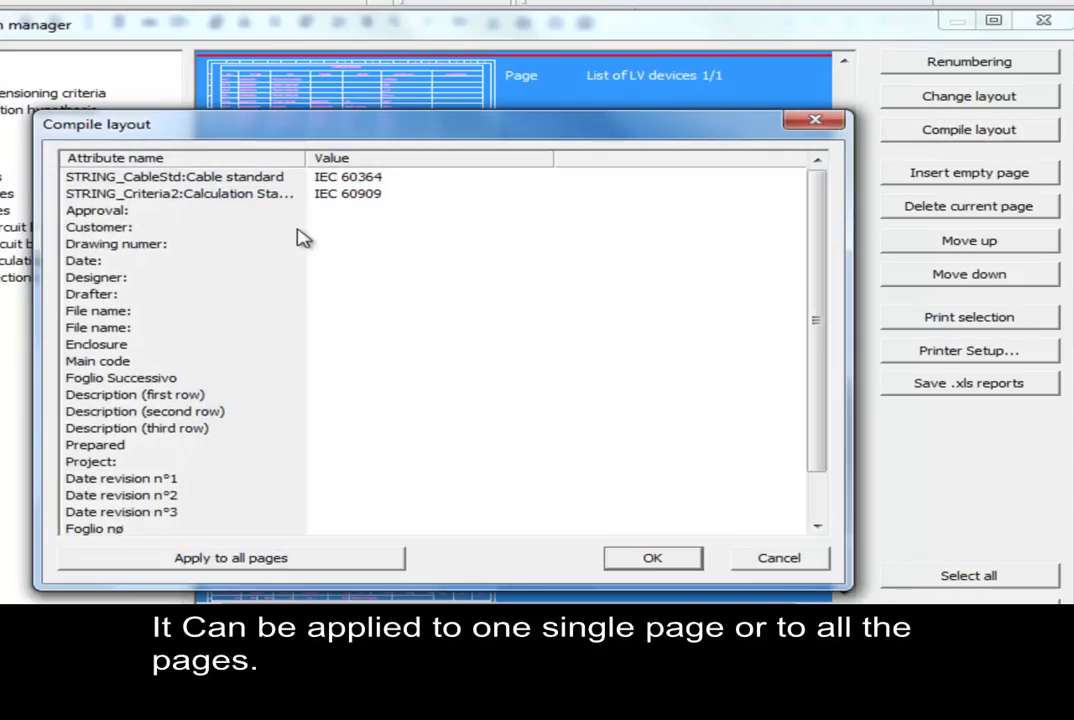
left_click(362, 230)
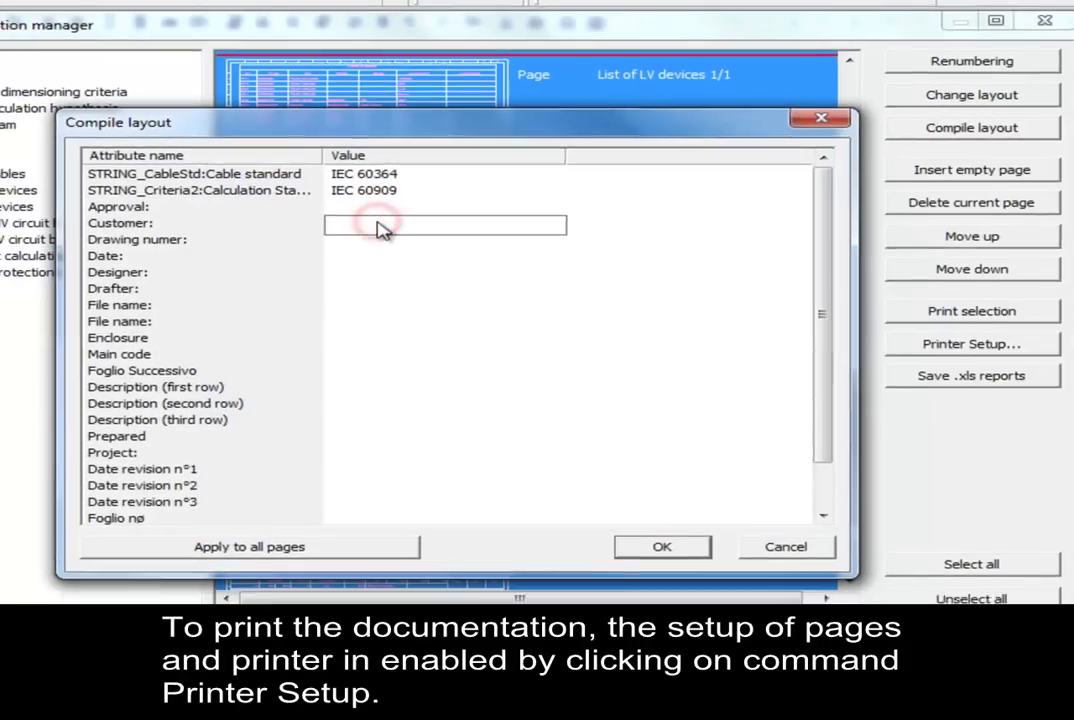
type("XX")
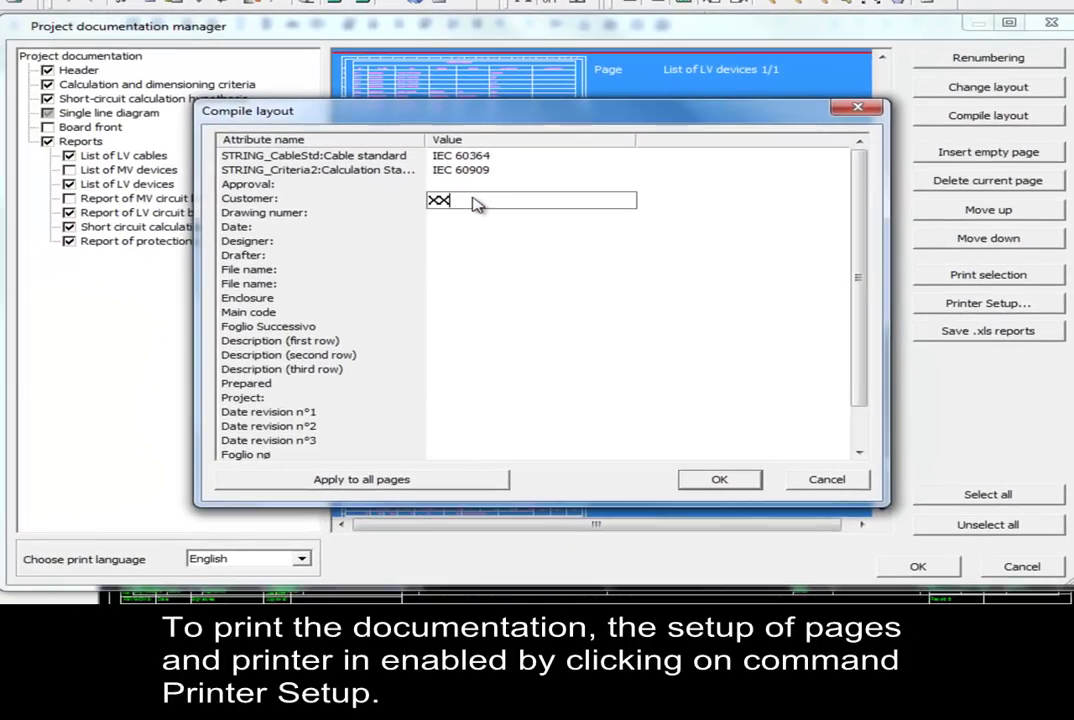
left_click(724, 479)
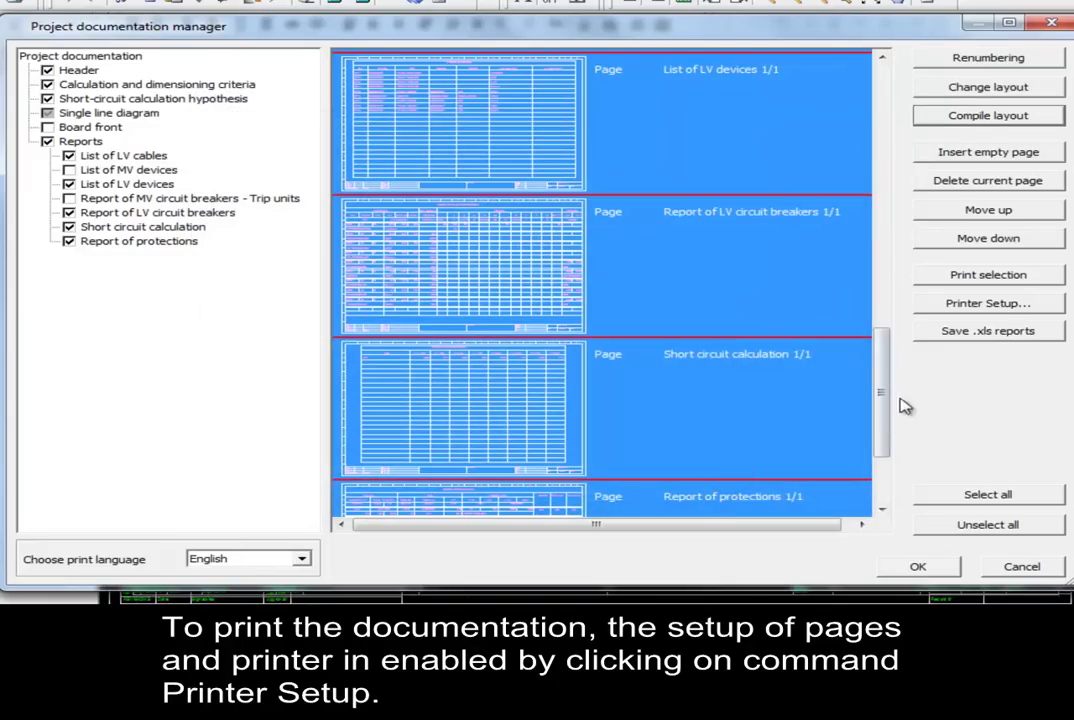
left_click(950, 527)
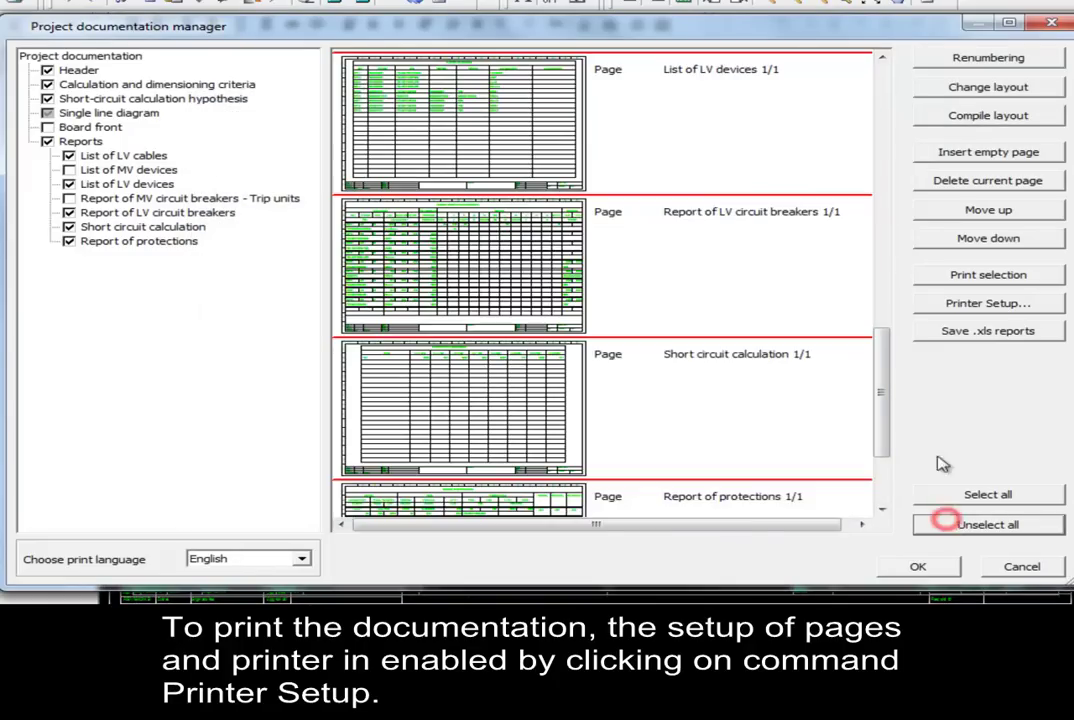
Keep PDF-XChange 4.0 as the printer in the page and printer setup.
left_click(943, 308)
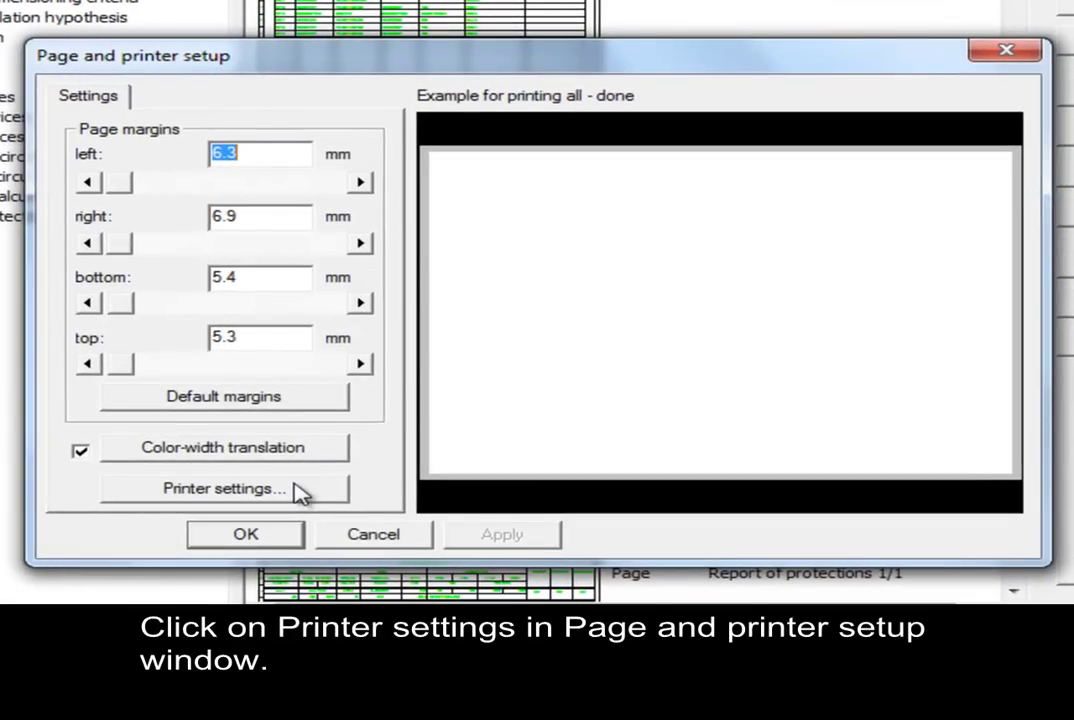
left_click(300, 492)
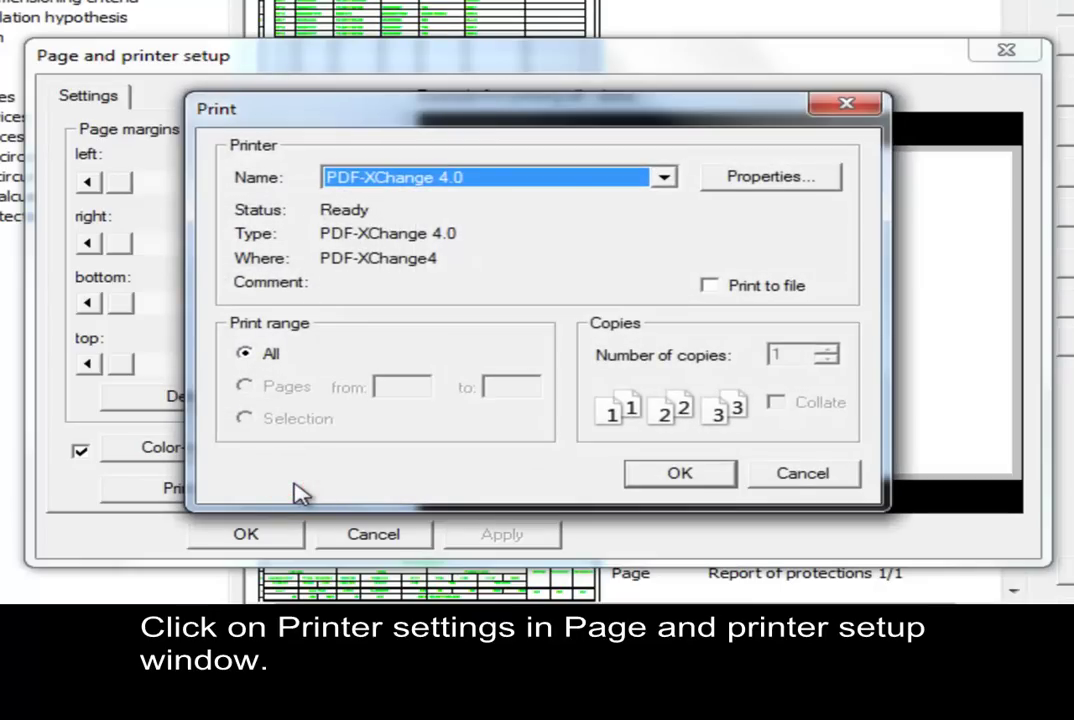
left_click(663, 177)
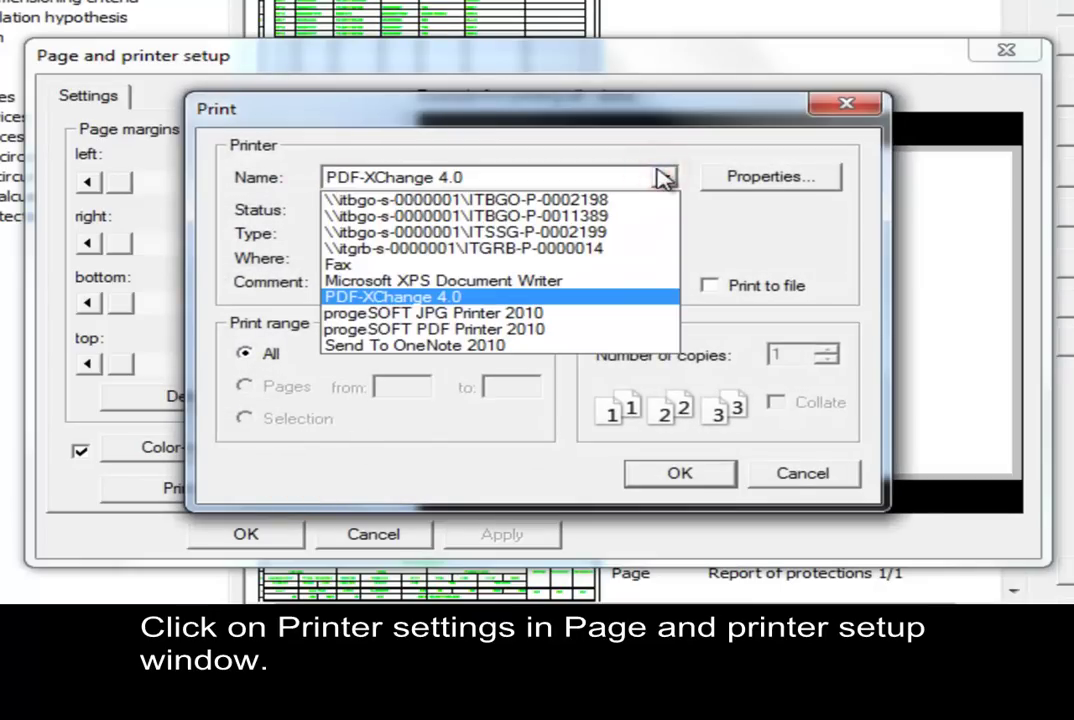
left_click(661, 177)
left_click(664, 476)
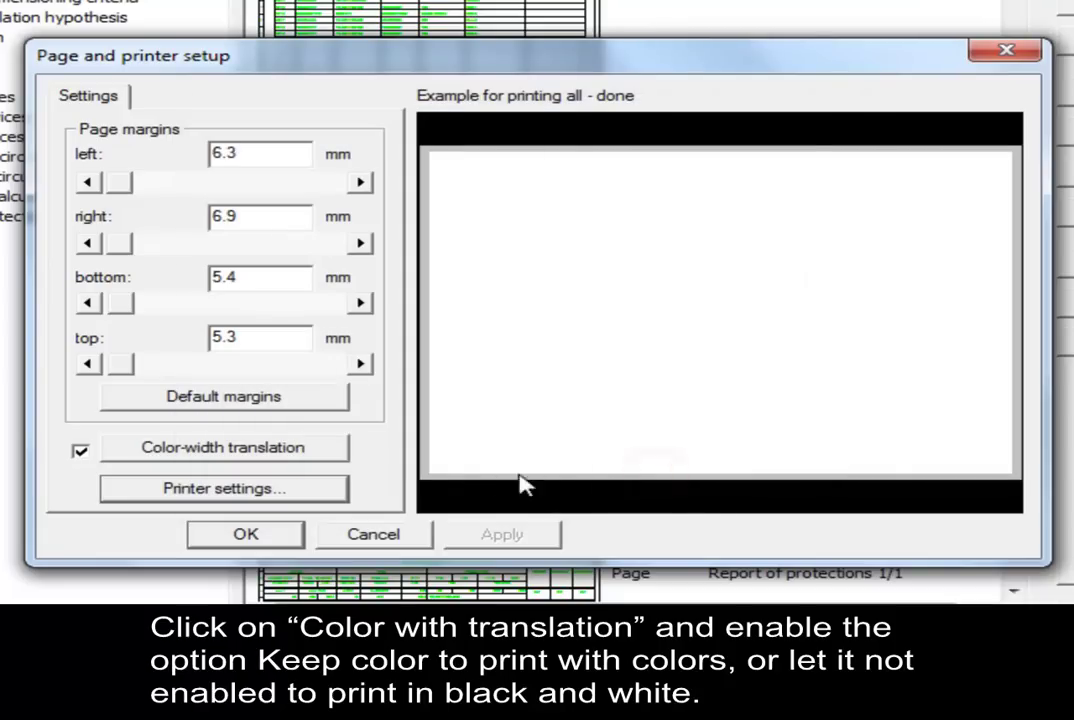
Leave Keep color off in colour-width translation for black-and-white output and confirm the setup.
left_click(305, 450)
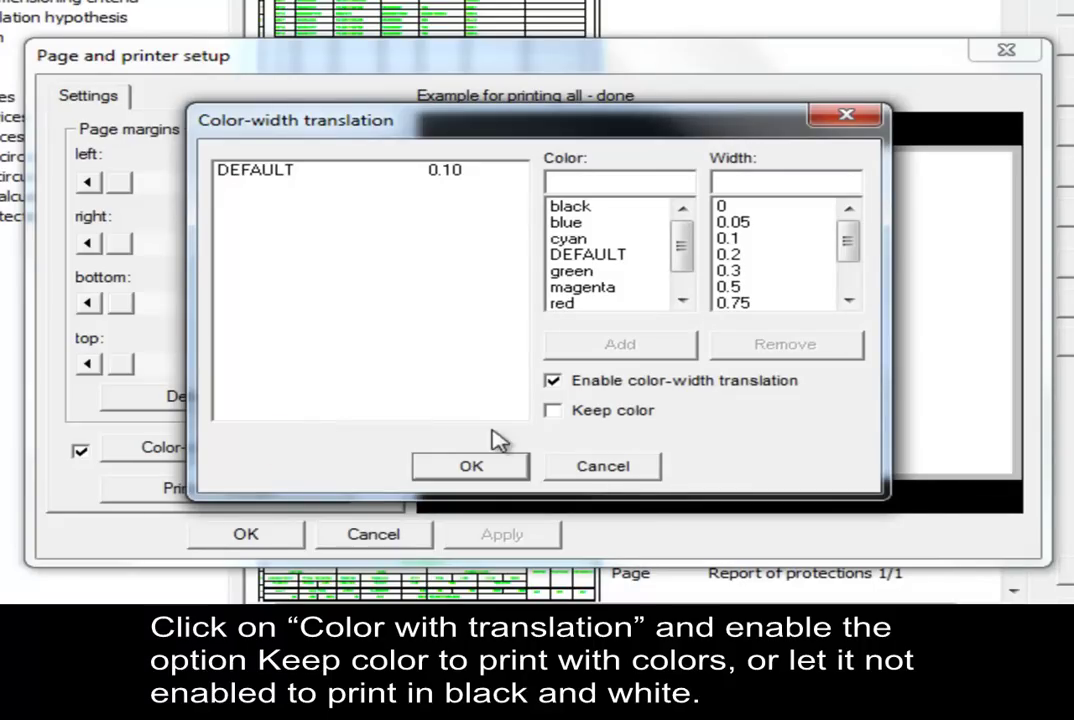
left_click(552, 411)
left_click(551, 412)
left_click(487, 470)
left_click(256, 537)
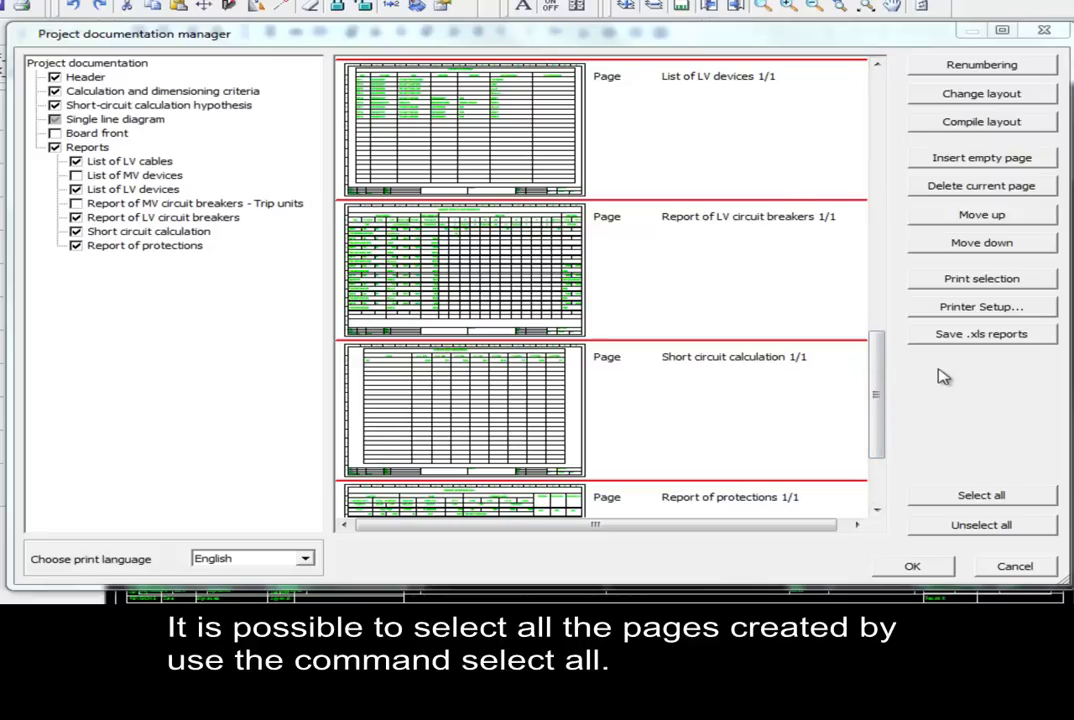
Select all documentation pages and print the selection.
left_click(946, 497)
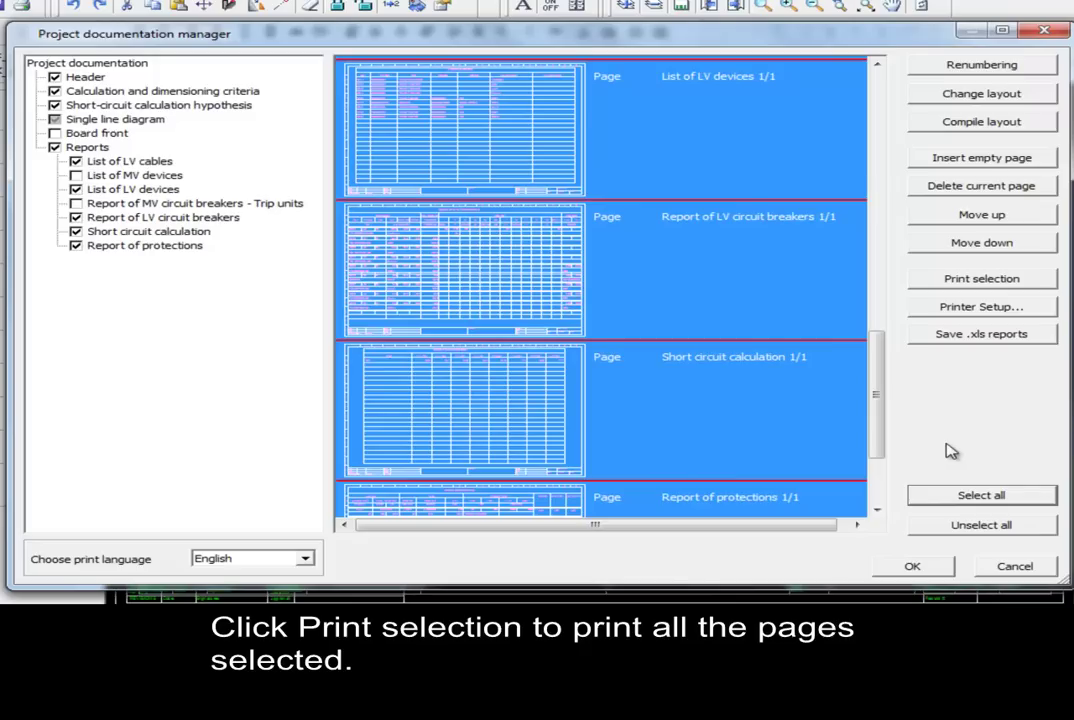
left_click(930, 279)
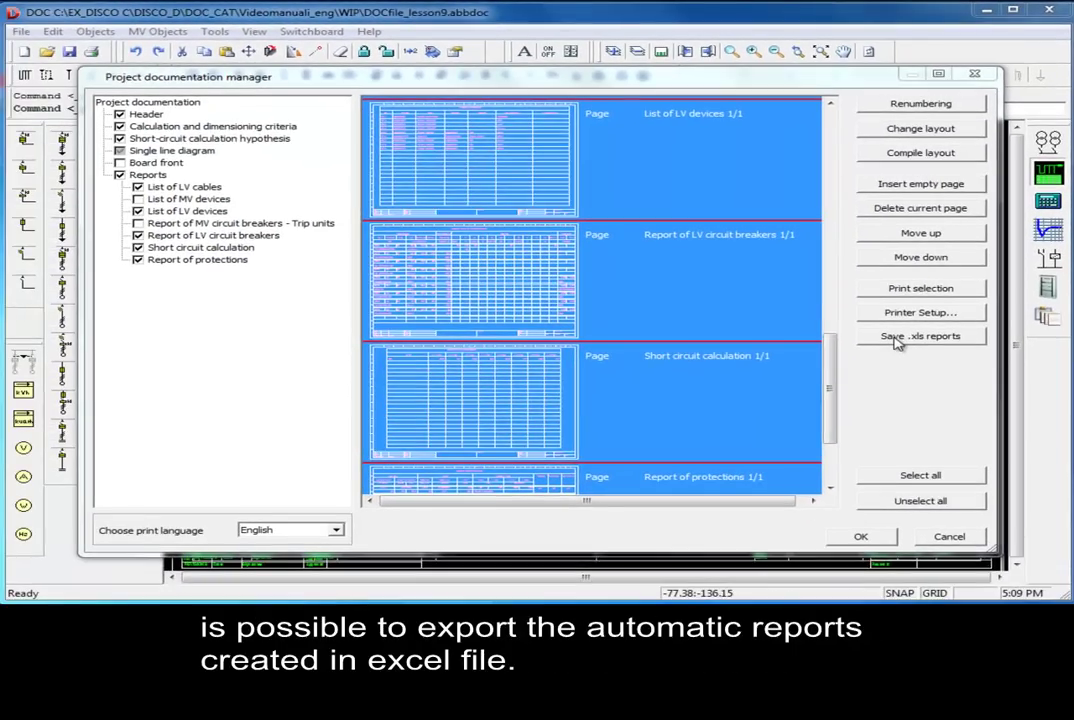
Save the reports as the Excel workbook XLSTable.xls on the Desktop.
left_click(897, 339)
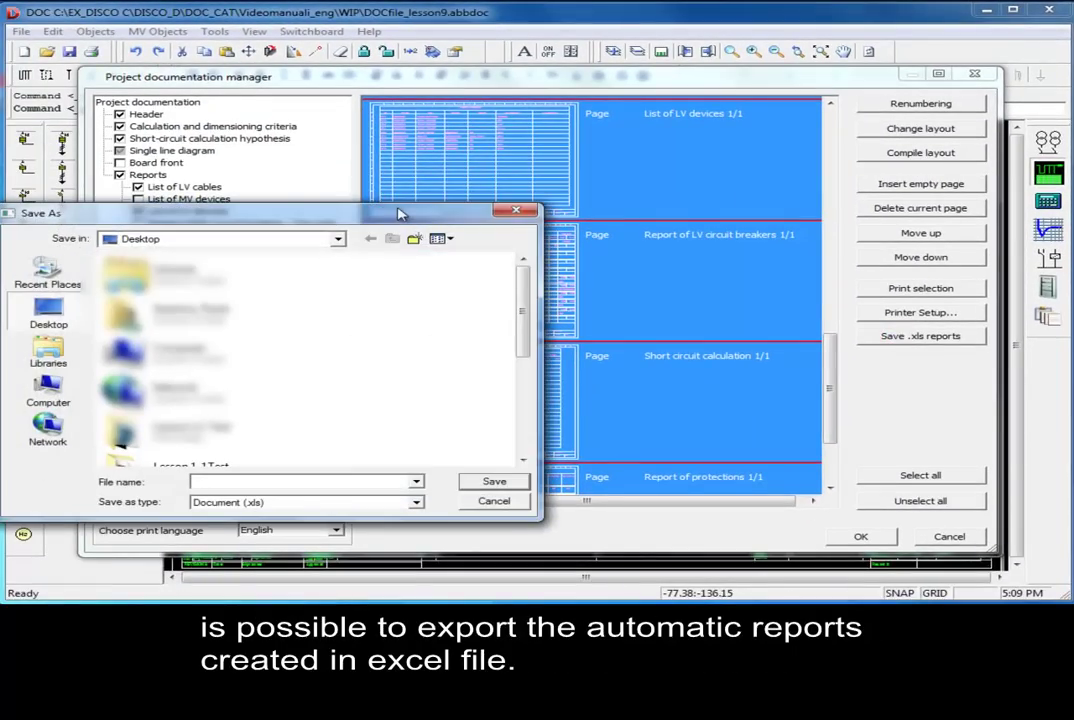
left_click_drag(400, 214, 413, 211)
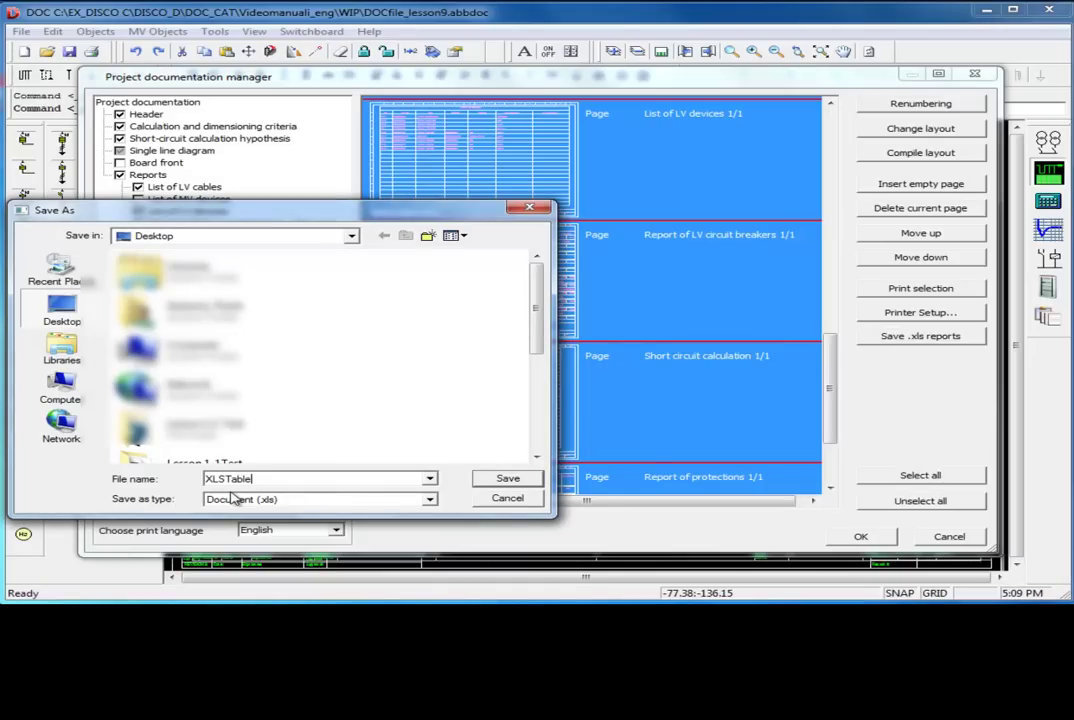
left_click(505, 479)
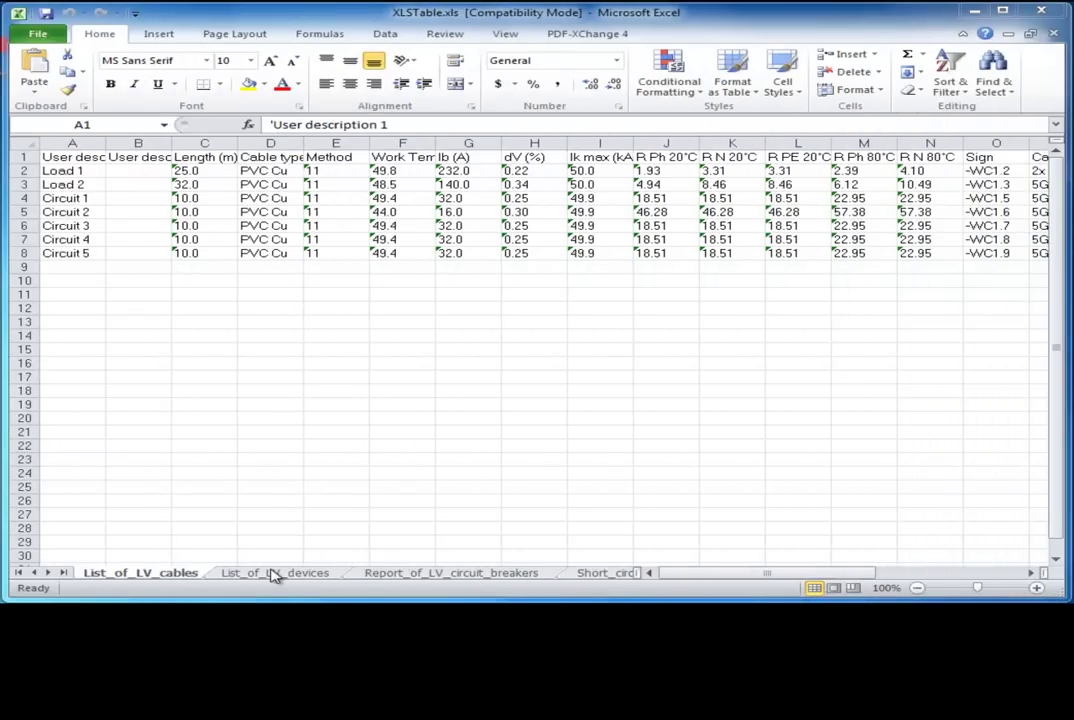
View the List_of_LV_devices, Report_of_LV_circuit_breakers, Short_circuit_calculation and Report_of_protections sheets.
left_click(272, 572)
left_click(272, 573)
left_click(392, 573)
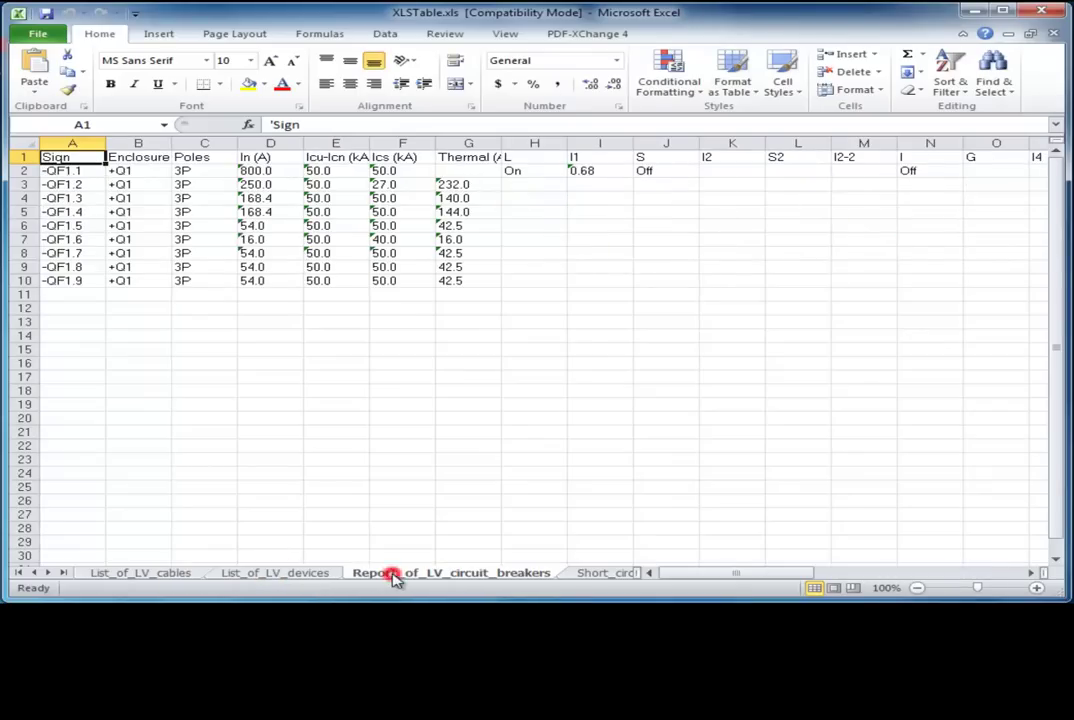
left_click(582, 574)
left_click_drag(825, 578, 810, 579)
left_click(621, 575)
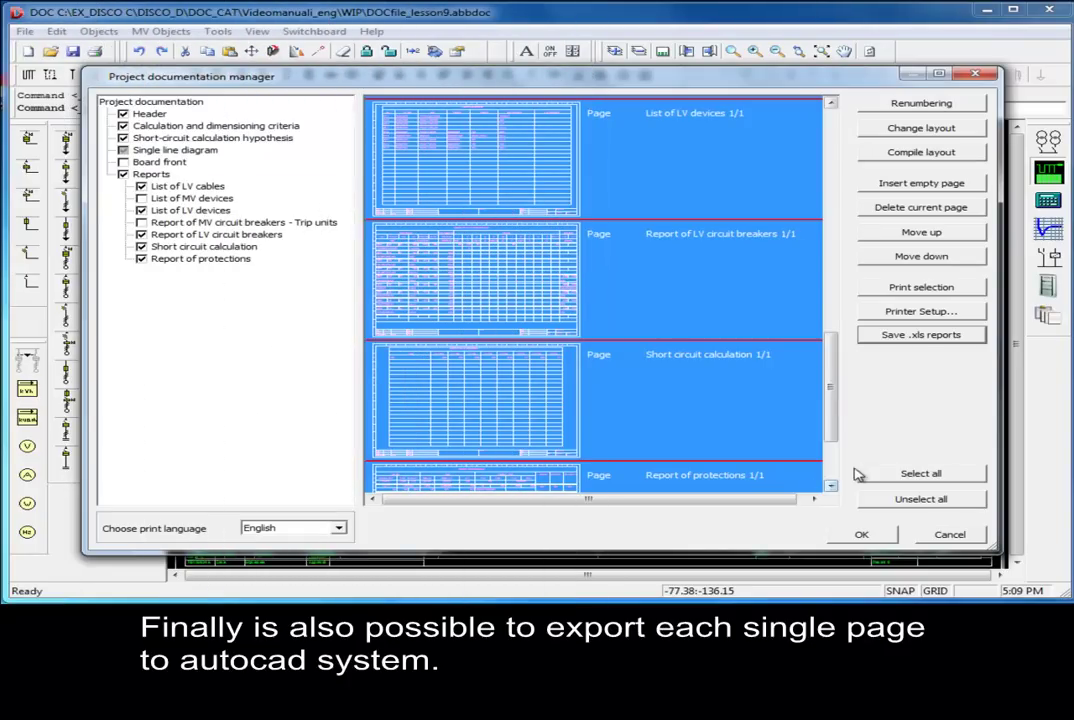
Close the documentation manager, move to the feeder-breaker diagram sheet, regenerate it and open File.
left_click(883, 537)
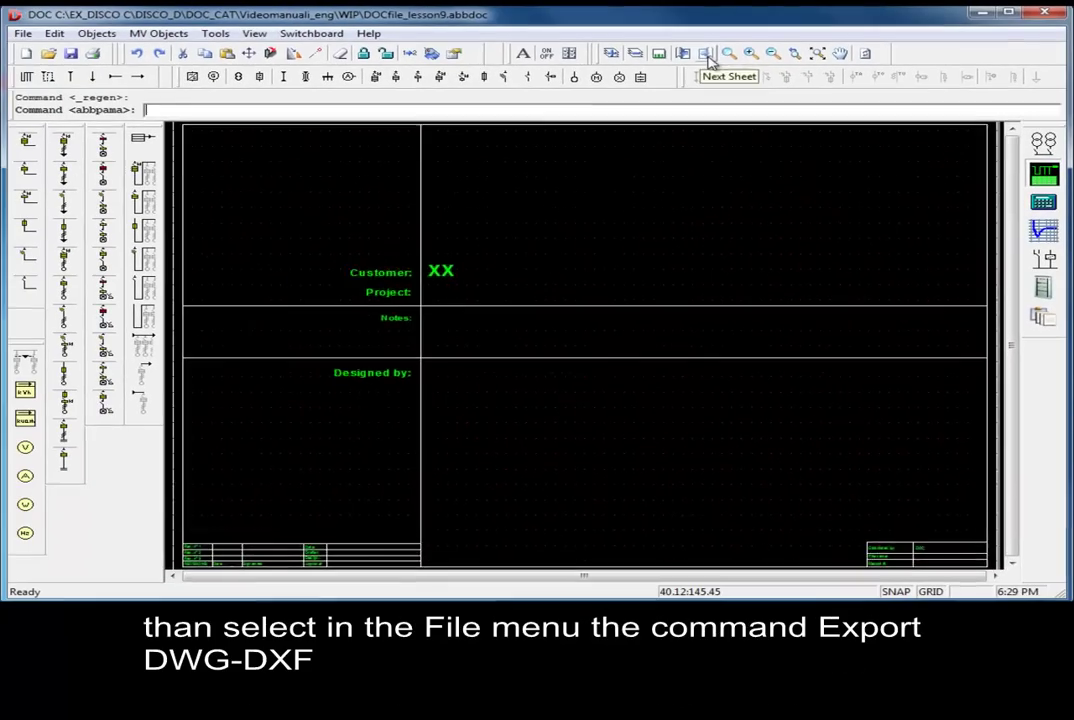
left_click(532, 78)
left_click(707, 58)
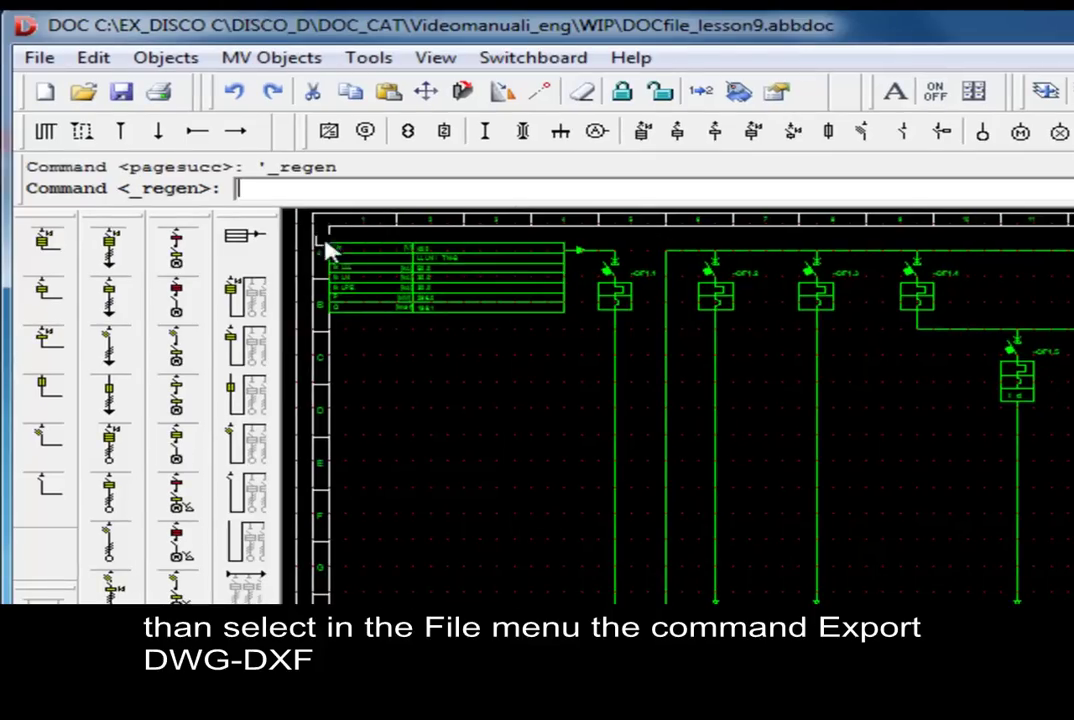
left_click(42, 60)
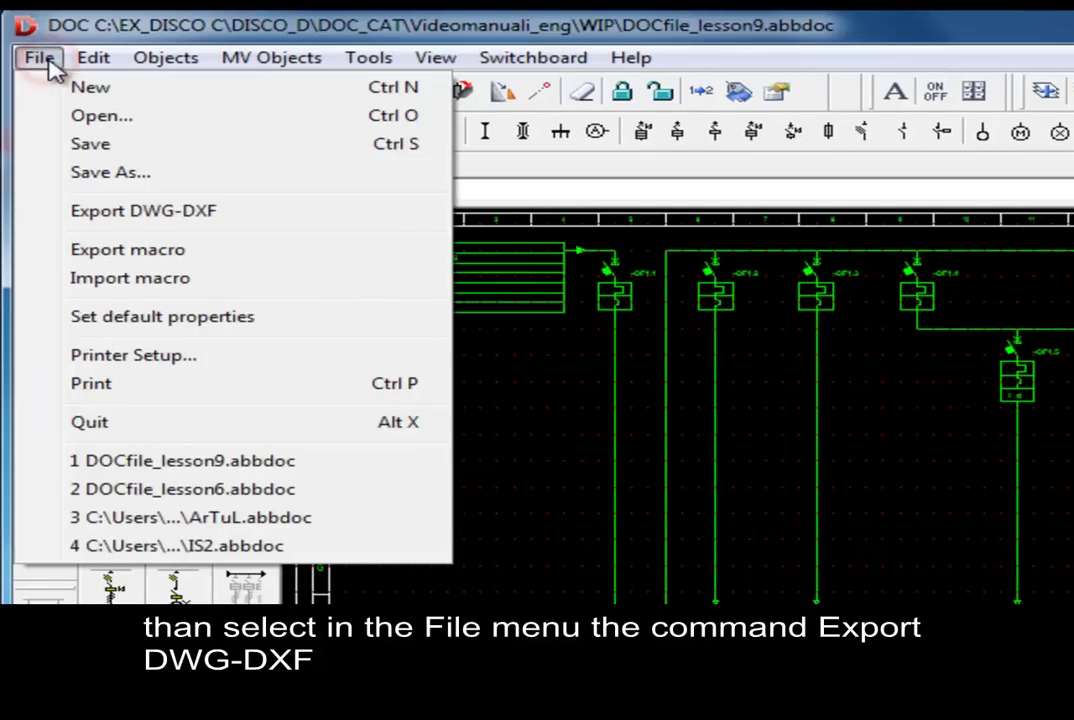